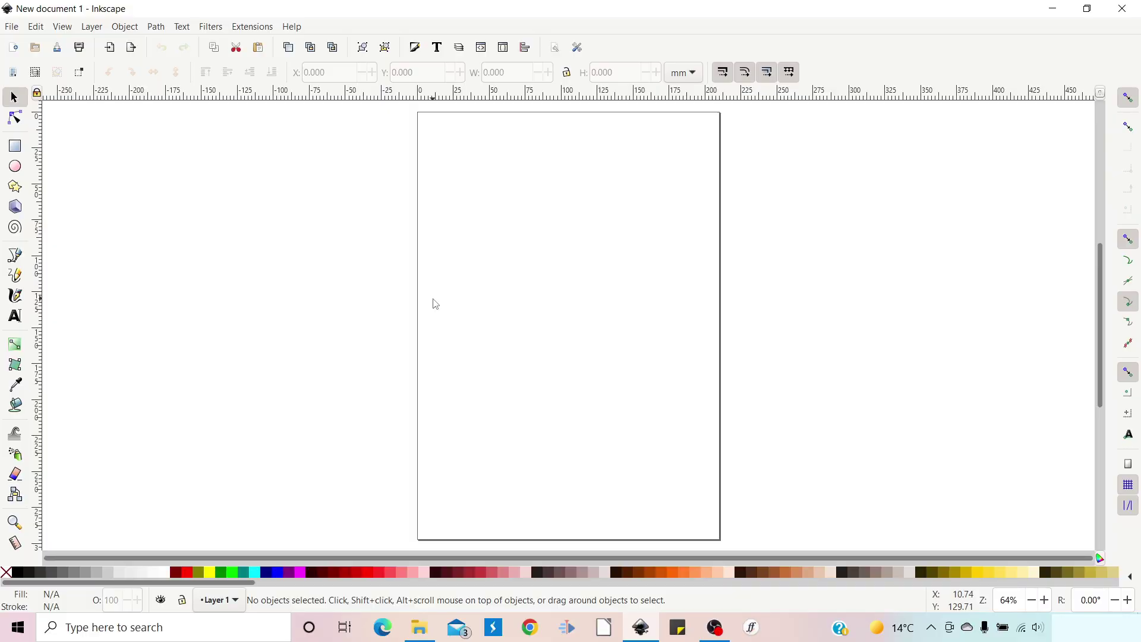
# - Create New document 2 from the Typography Canvas template in New from Template
pyautogui.click(11, 28)
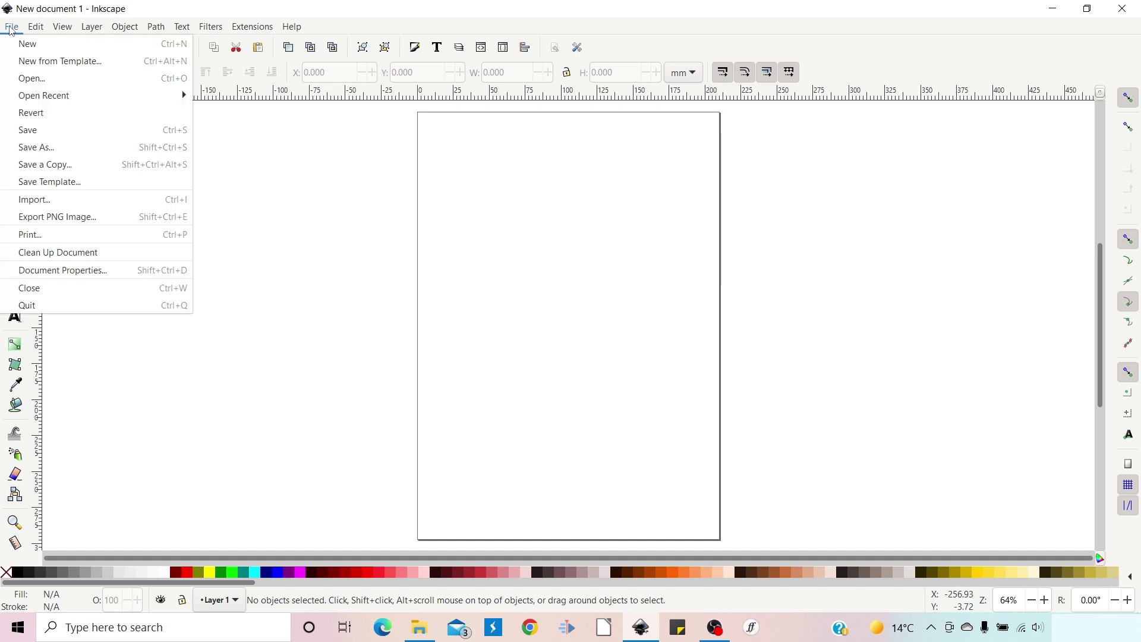
pyautogui.click(38, 62)
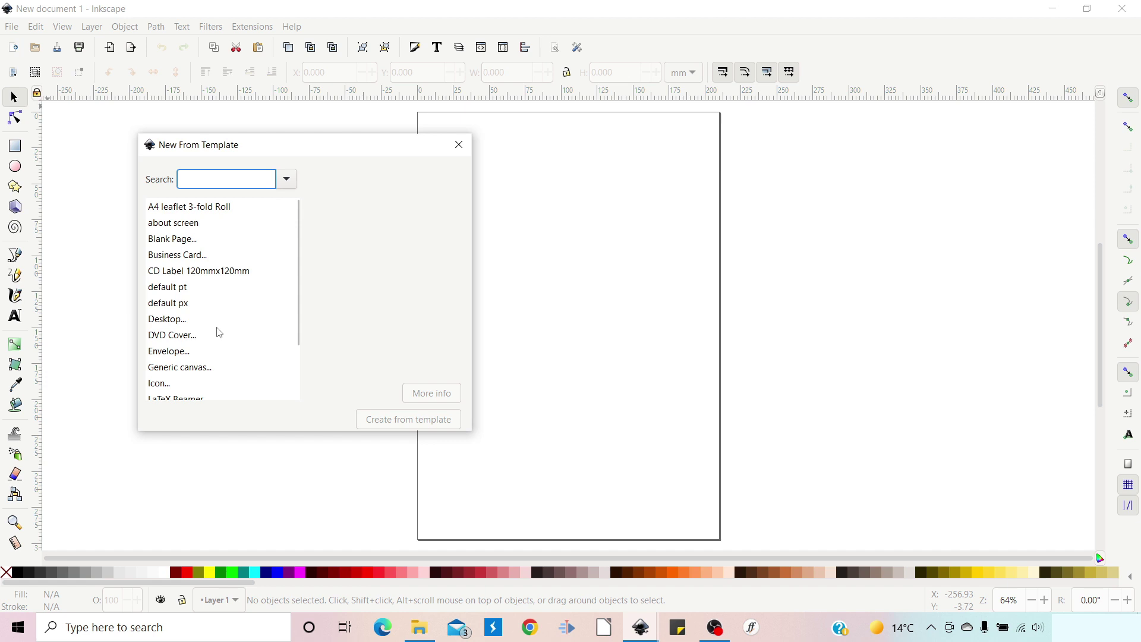
pyautogui.scroll(-2, 220, 333)
pyautogui.scroll(-1, 220, 332)
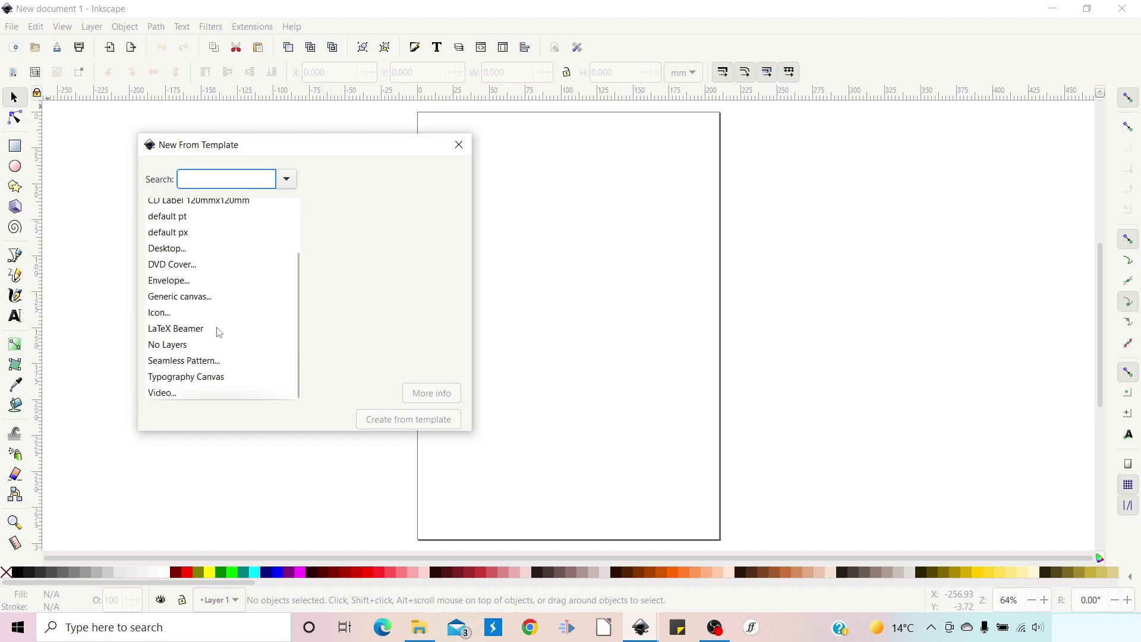
pyautogui.click(182, 381)
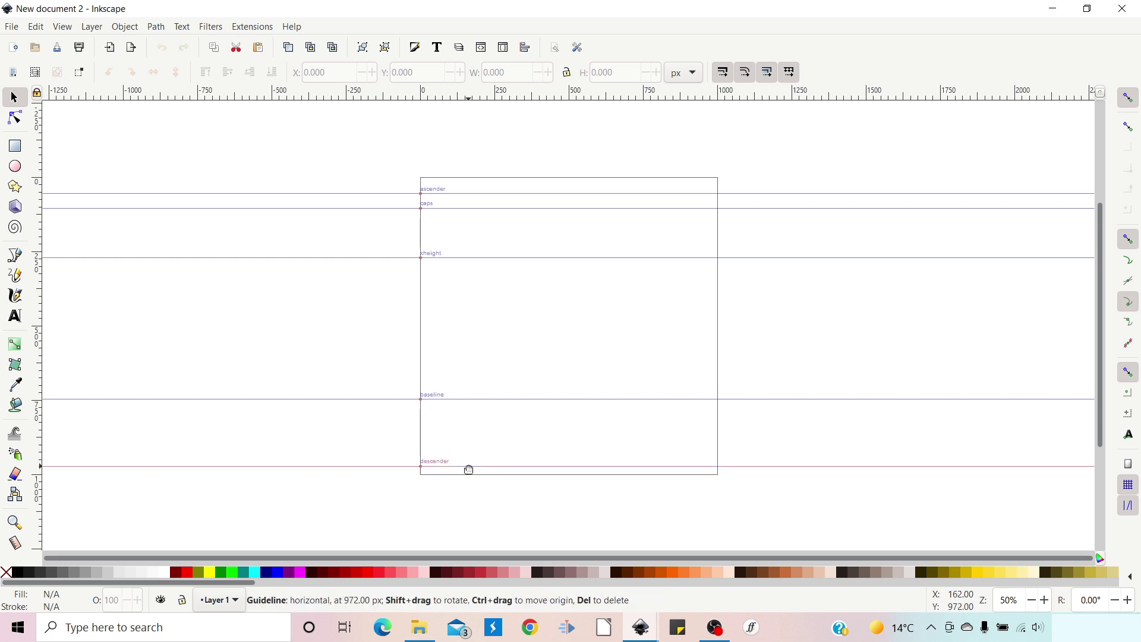
# - Move the descender guide to Y 1269 and the baseline guide to Y 1023
pyautogui.doubleClick(469, 470)
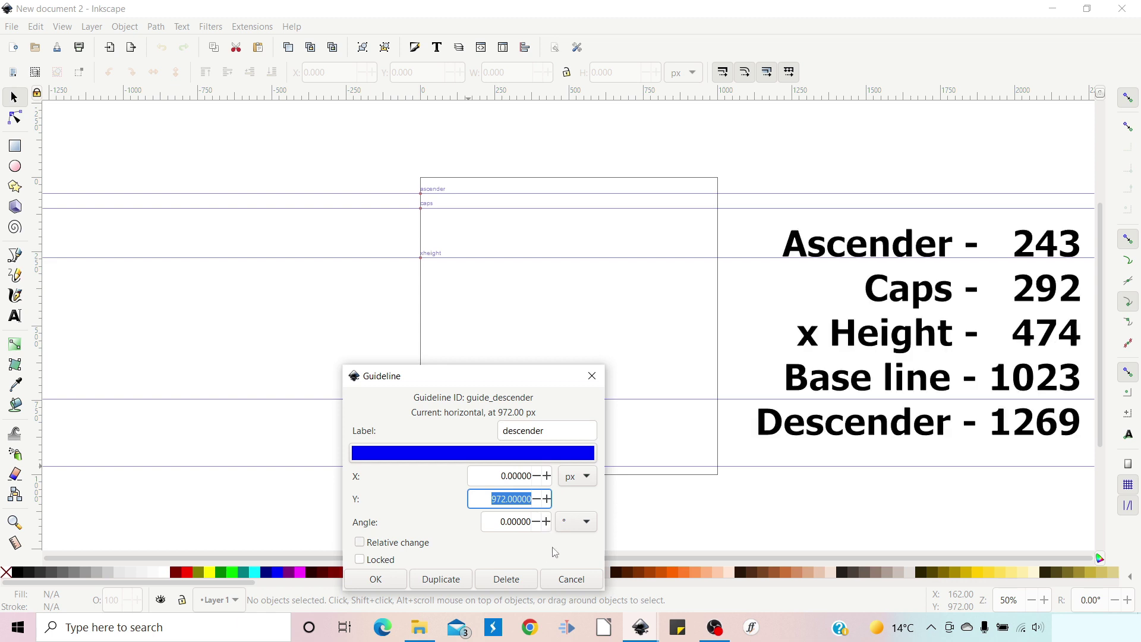
pyautogui.write('1269')
pyautogui.click(384, 585)
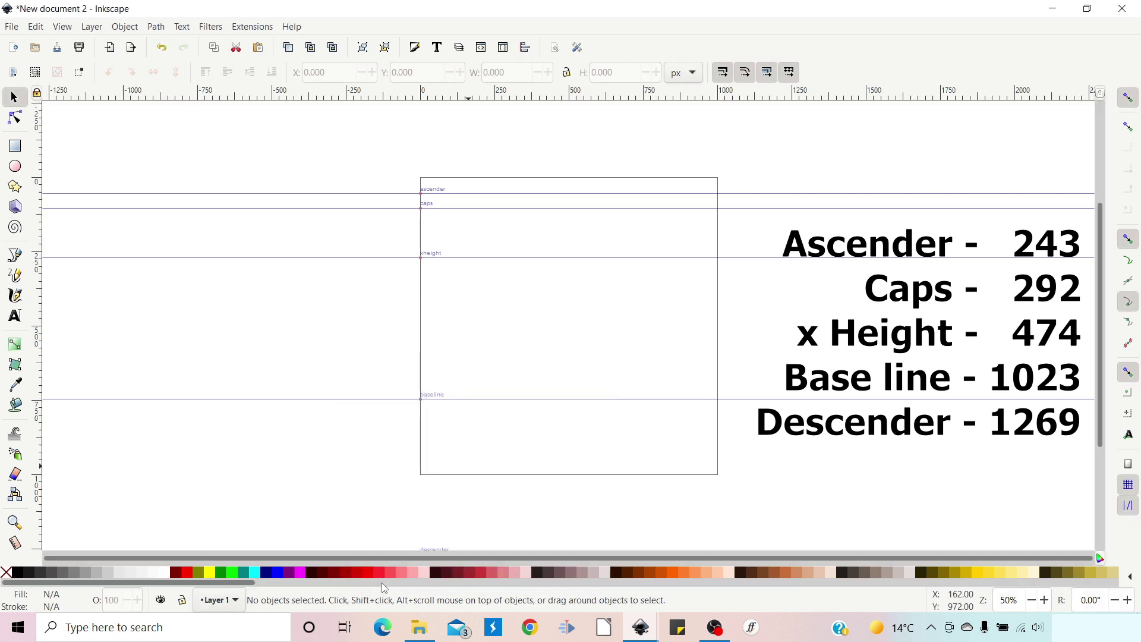
pyautogui.doubleClick(487, 400)
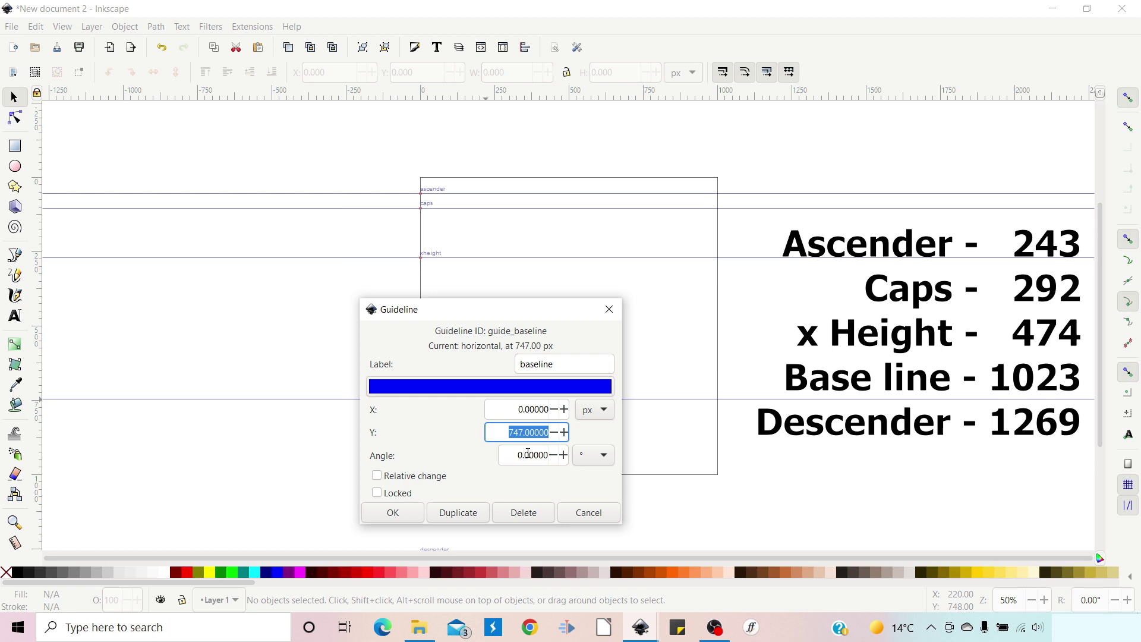
pyautogui.write('1023')
pyautogui.click(404, 513)
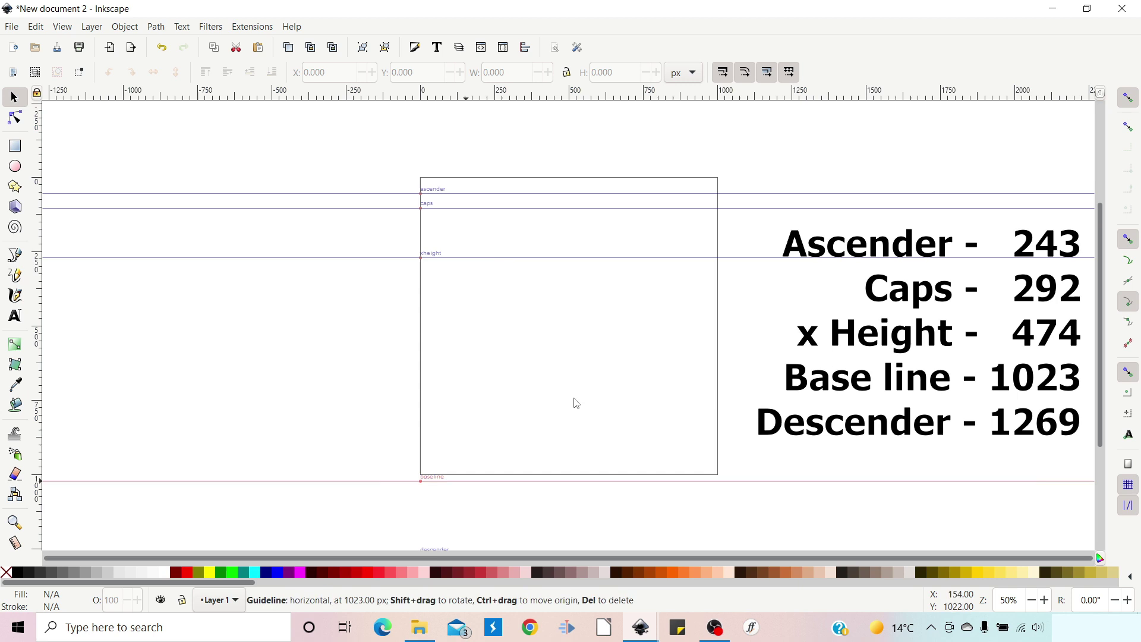
# - Move the xheight guide to 474, caps to 292 and ascender to 243
pyautogui.doubleClick(491, 262)
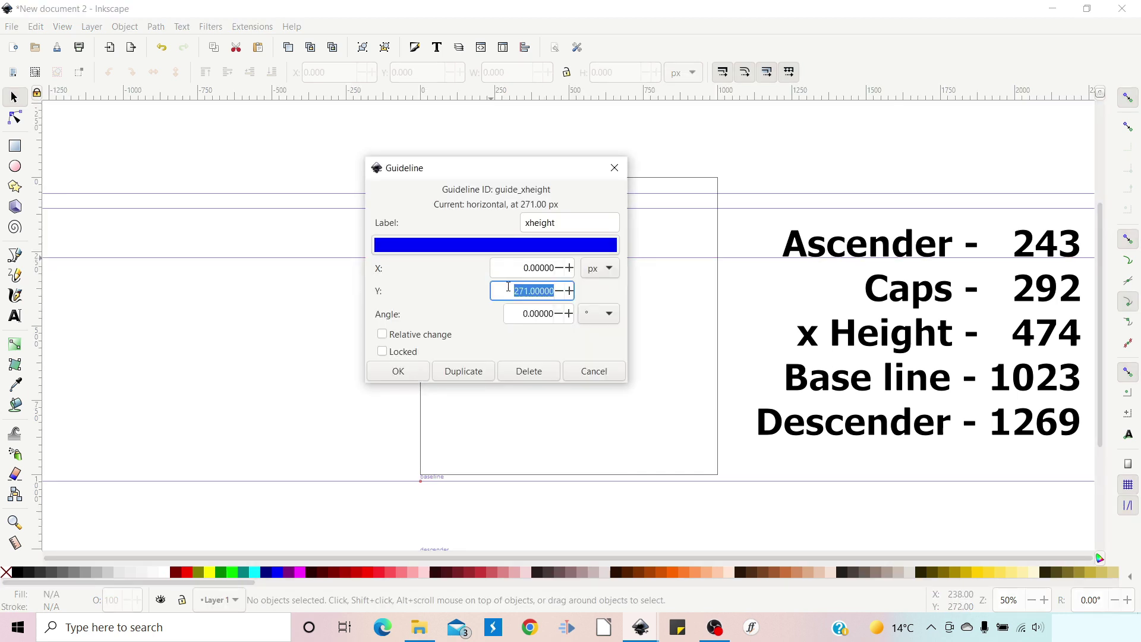
pyautogui.write('474')
pyautogui.press('Return')
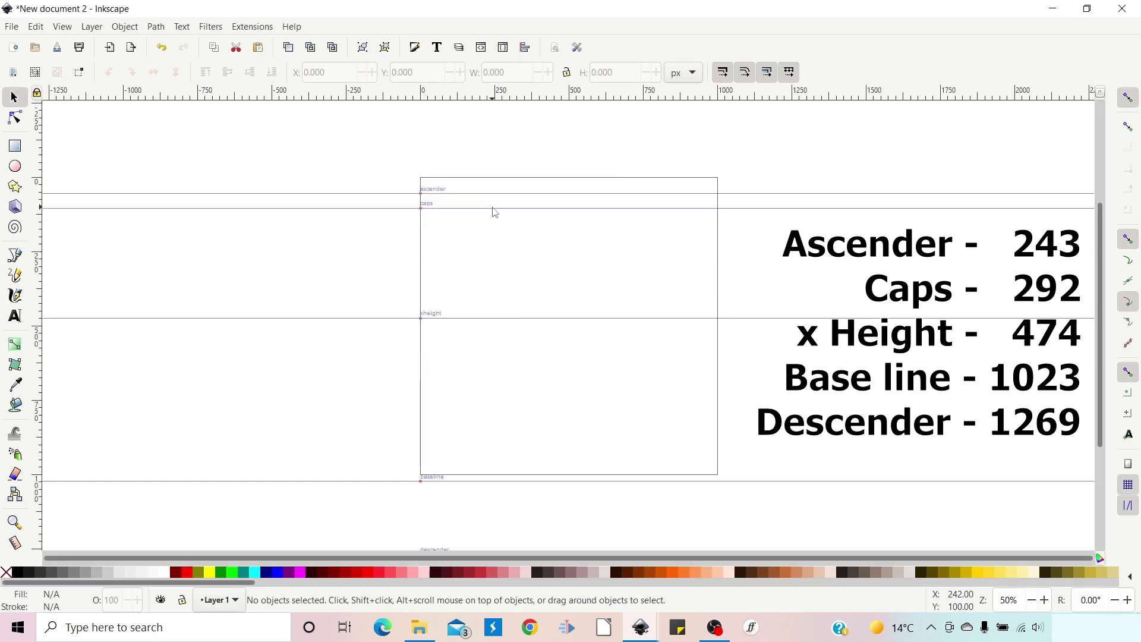
pyautogui.doubleClick(491, 211)
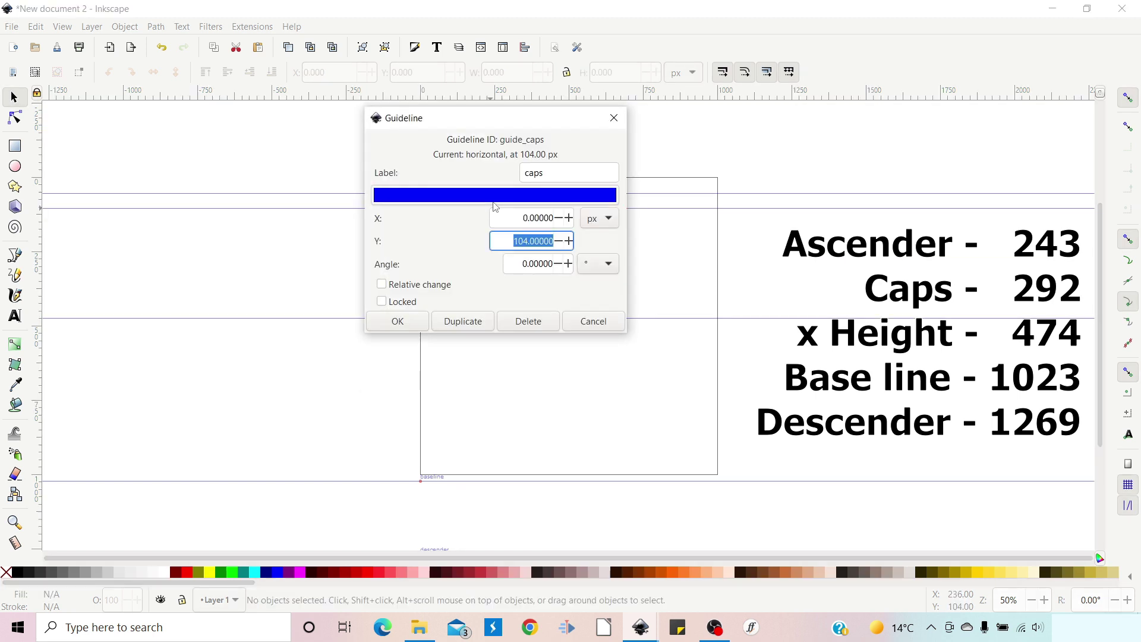
pyautogui.write('292')
pyautogui.press('Return')
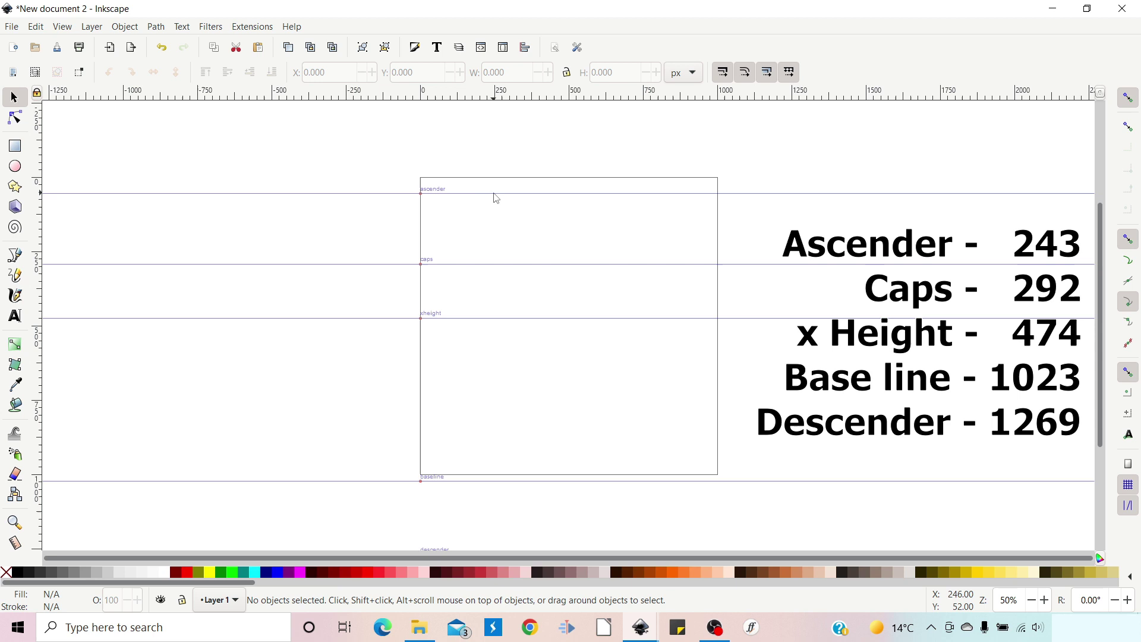
pyautogui.doubleClick(494, 197)
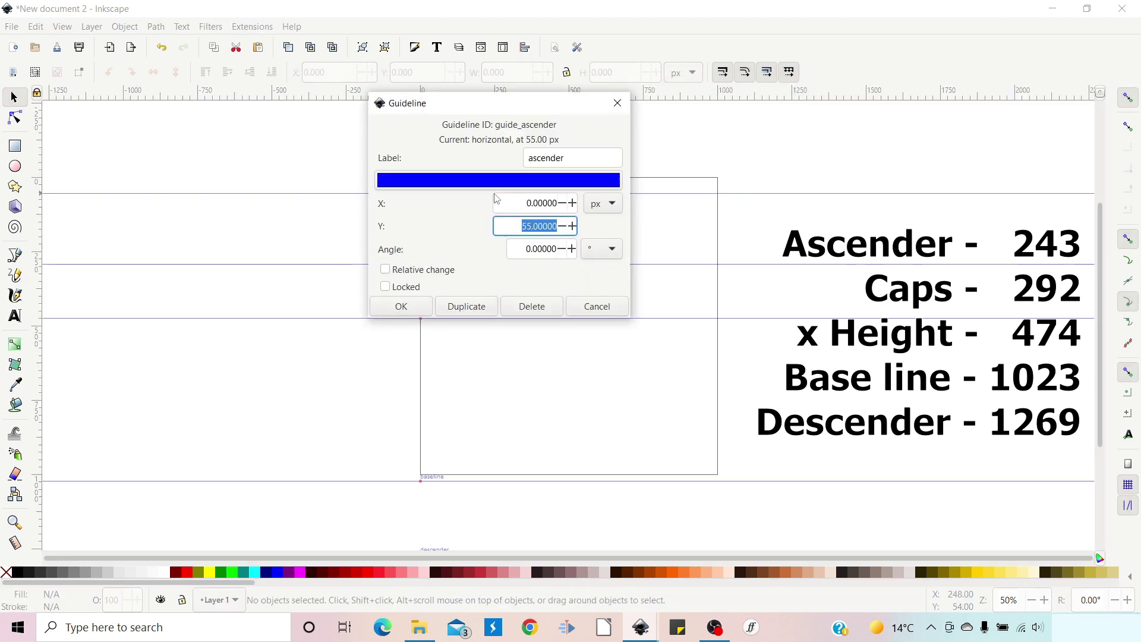
pyautogui.write('243')
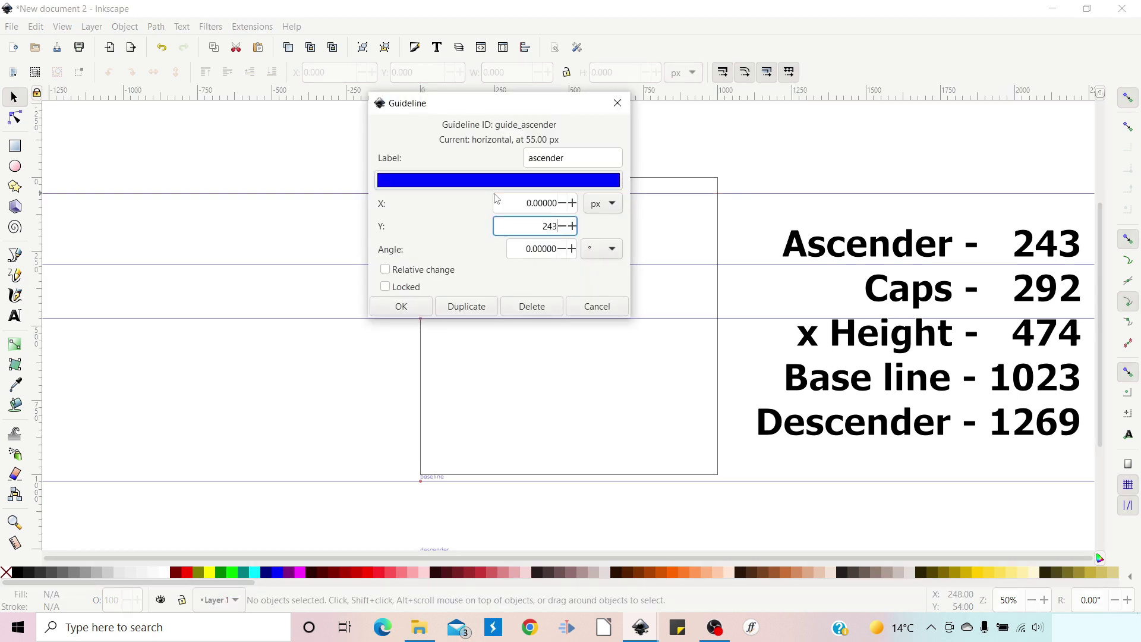
pyautogui.press('Return')
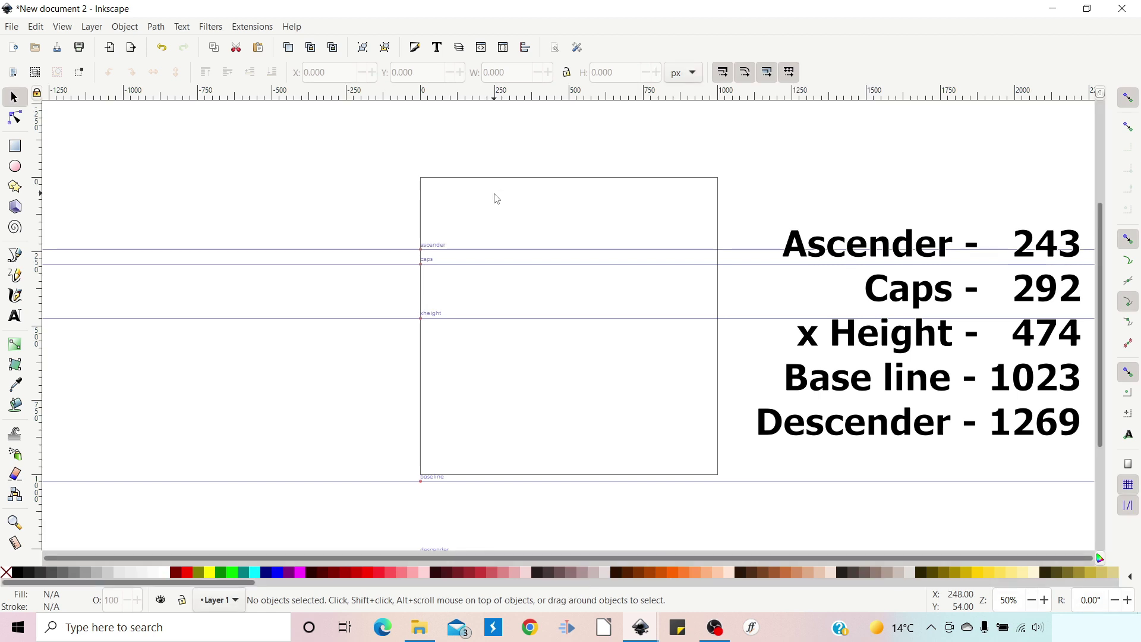
pyautogui.scroll(-4, 657, 317)
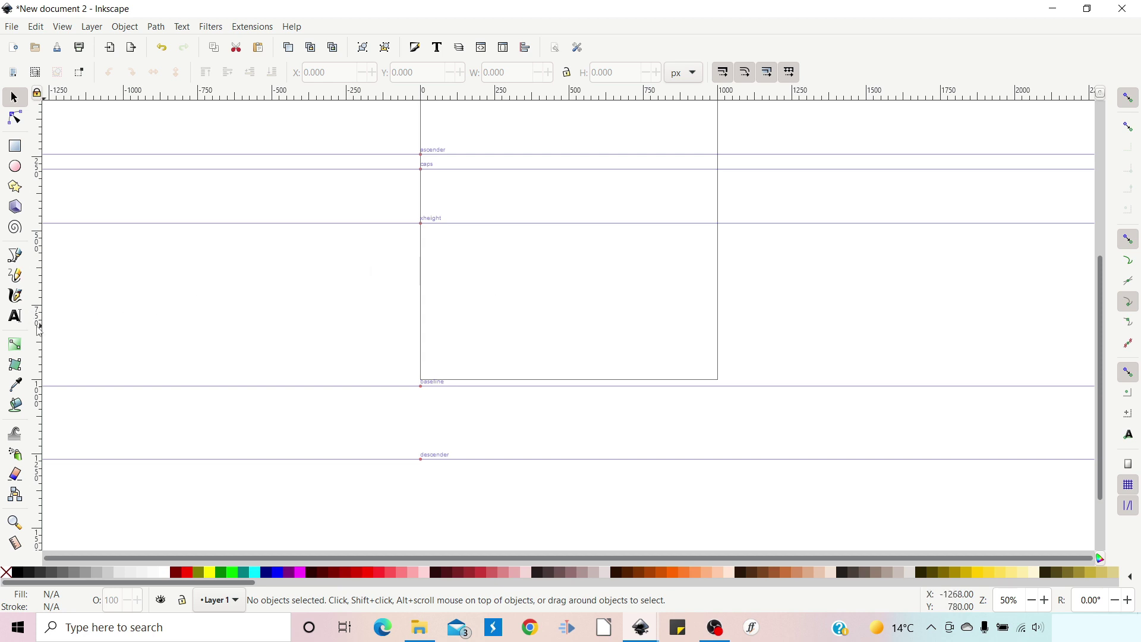
# - Drag two vertical guides from the left ruler, near the page's left edge and middle
pyautogui.moveTo(39, 329); pyautogui.dragTo(438, 329)
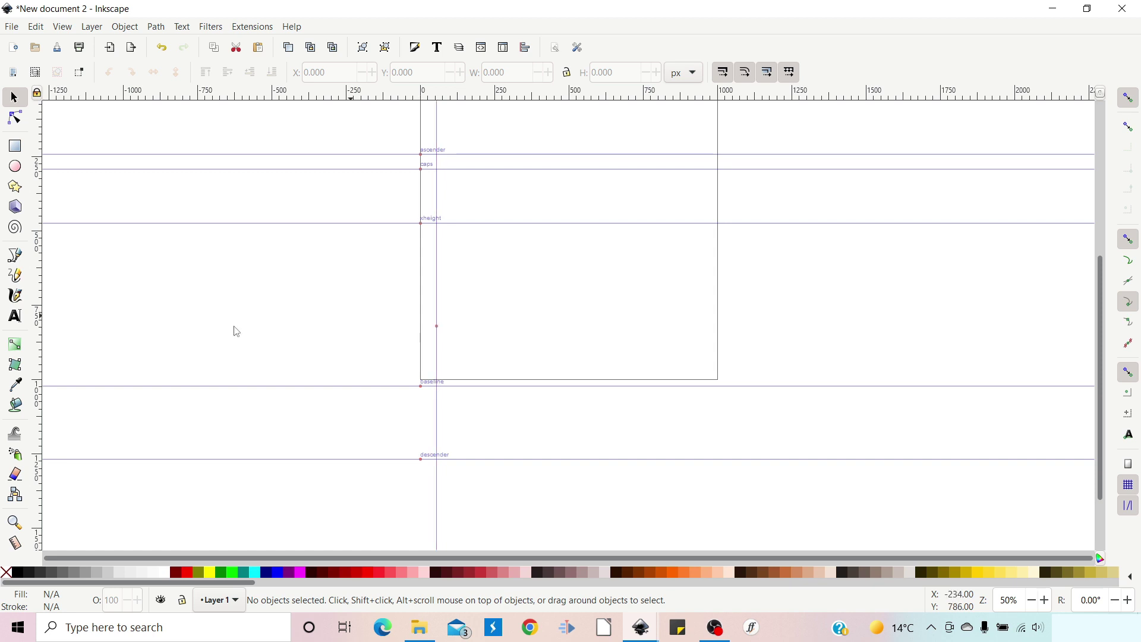
pyautogui.moveTo(43, 350); pyautogui.dragTo(575, 355)
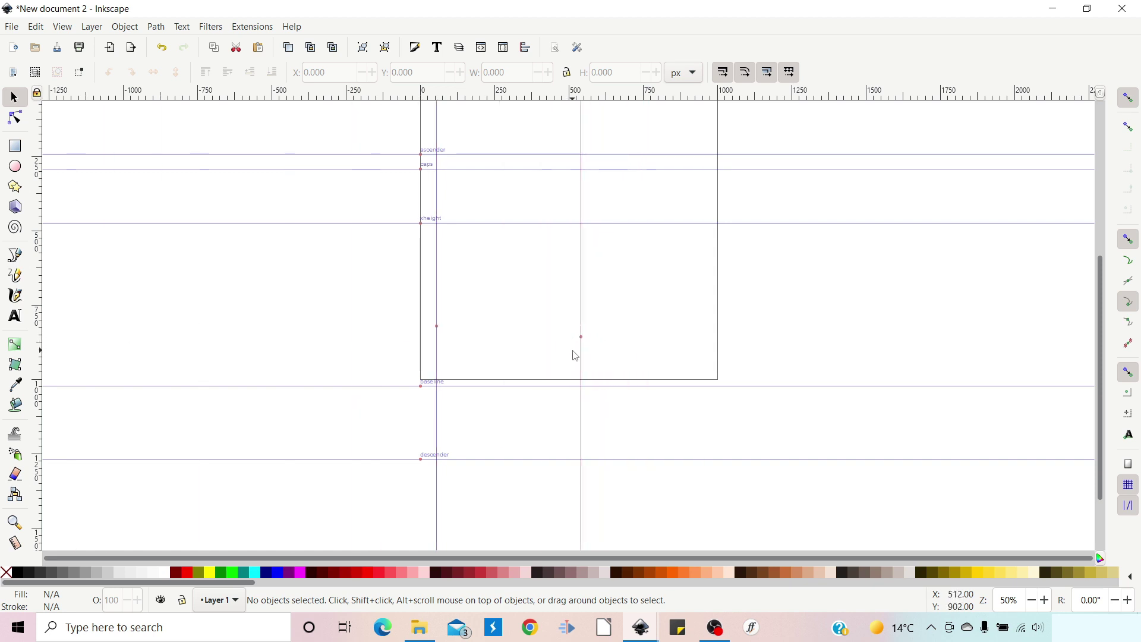
# - Set the left vertical guide to X 40 with its Y value cleared to 0
pyautogui.doubleClick(438, 316)
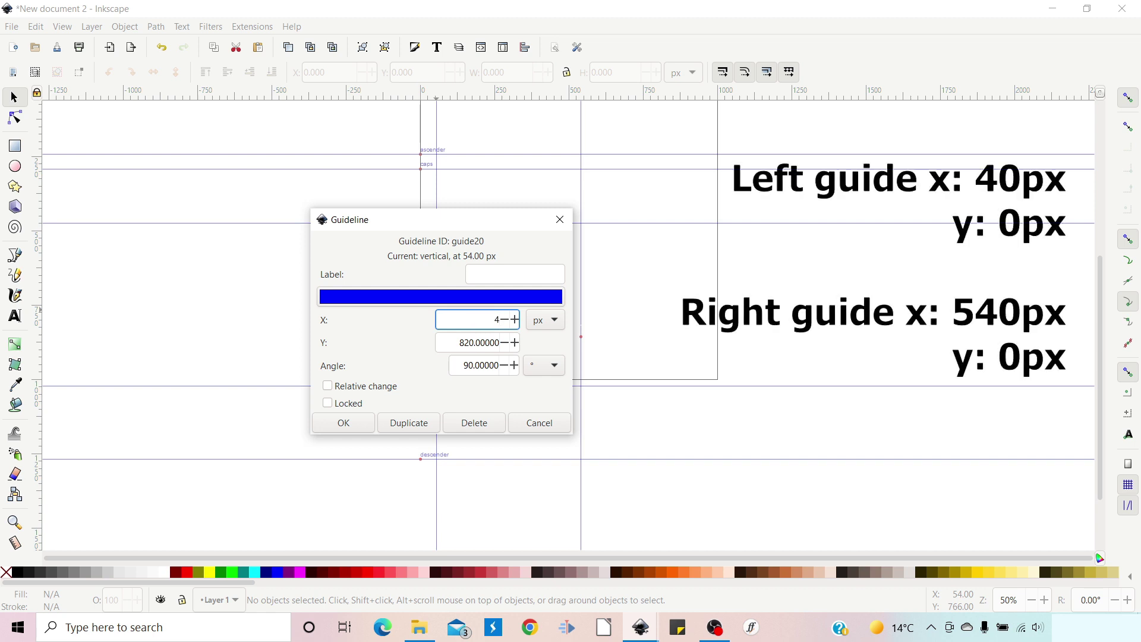
pyautogui.write('40')
pyautogui.click(497, 343)
pyautogui.moveTo(497, 342); pyautogui.dragTo(412, 351)
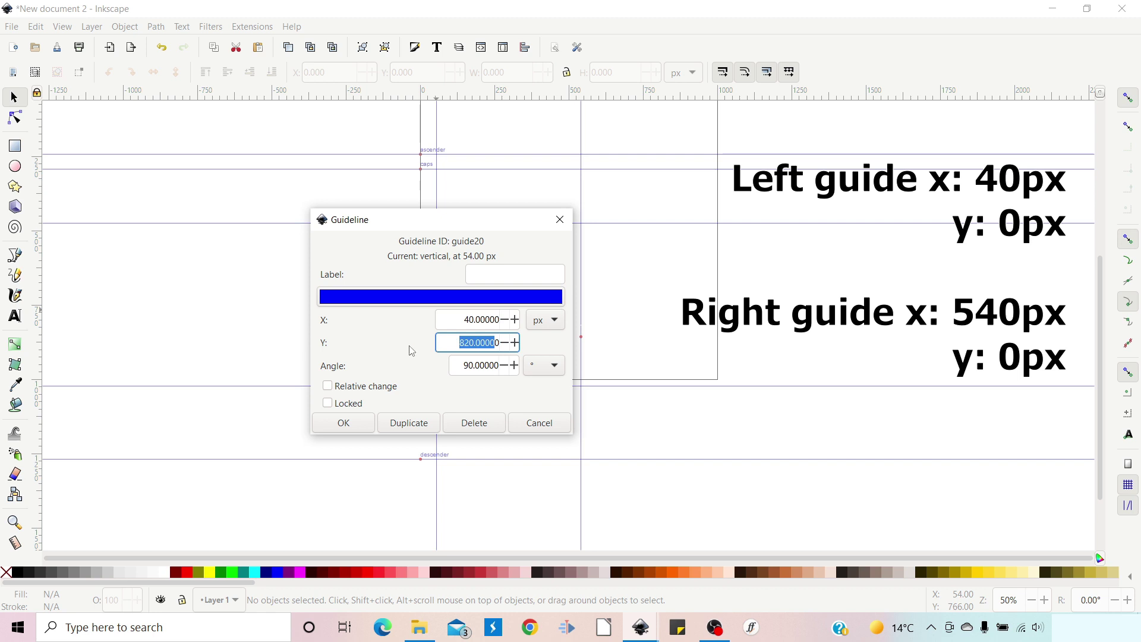
pyautogui.press('BackSpace')
pyautogui.click(357, 424)
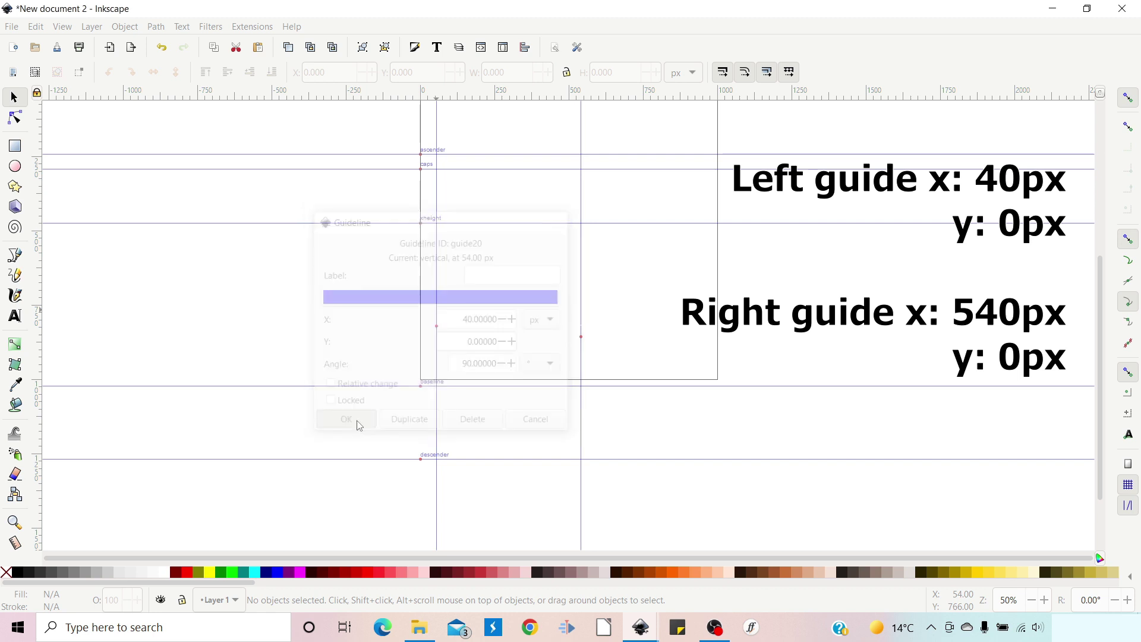
# - Set the right vertical guide's Y value to 0, placing it at X 540
pyautogui.doubleClick(582, 311)
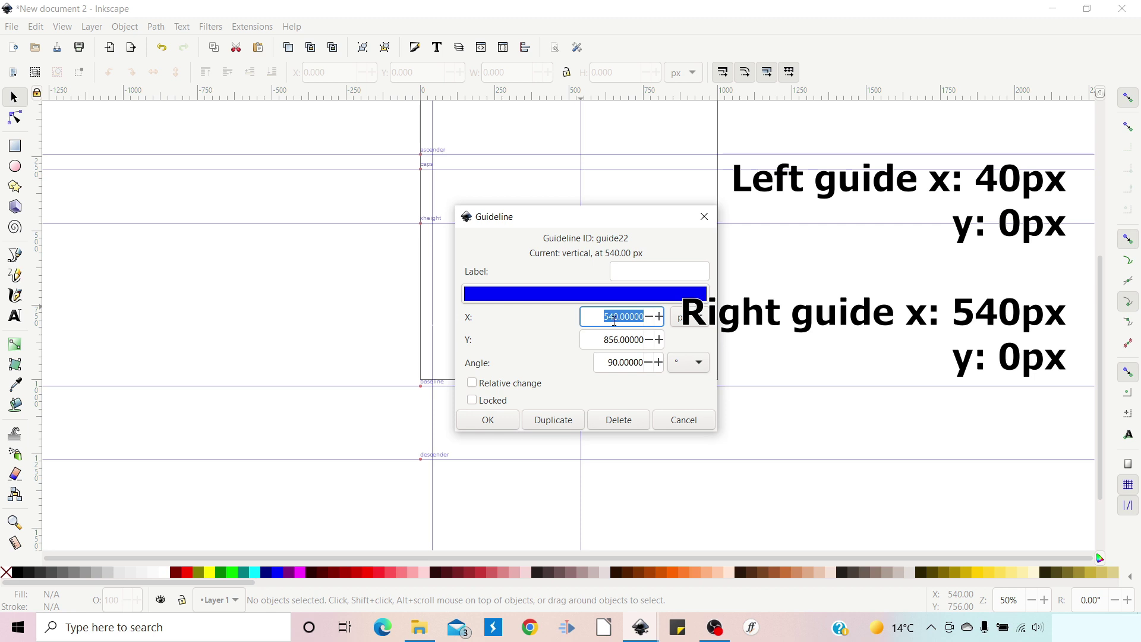
pyautogui.moveTo(642, 339); pyautogui.dragTo(592, 339)
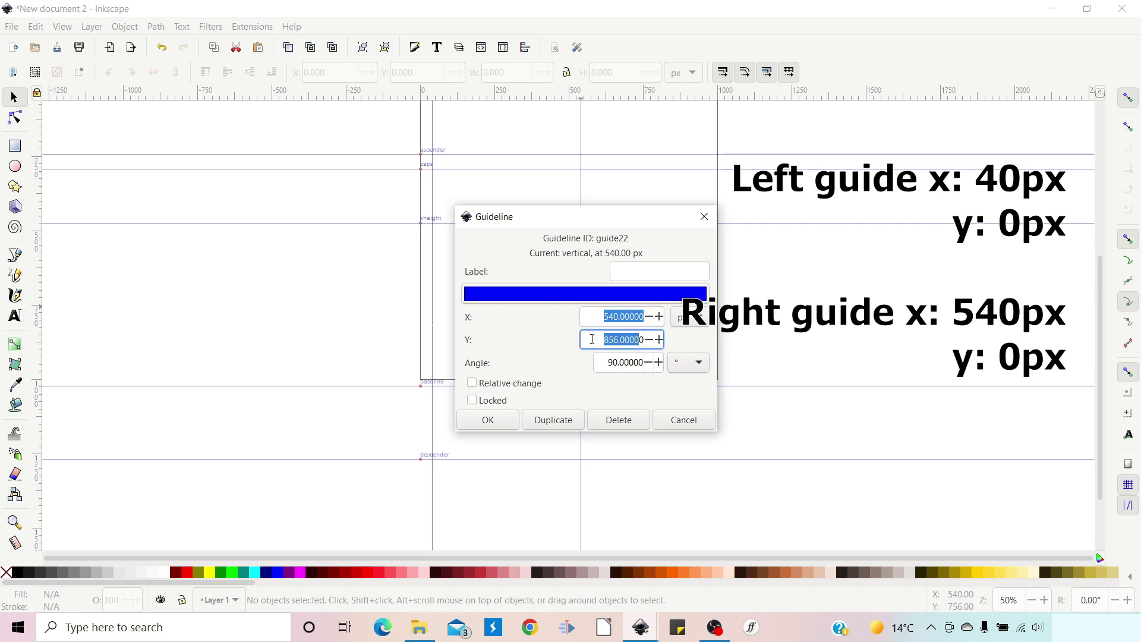
pyautogui.write('00')
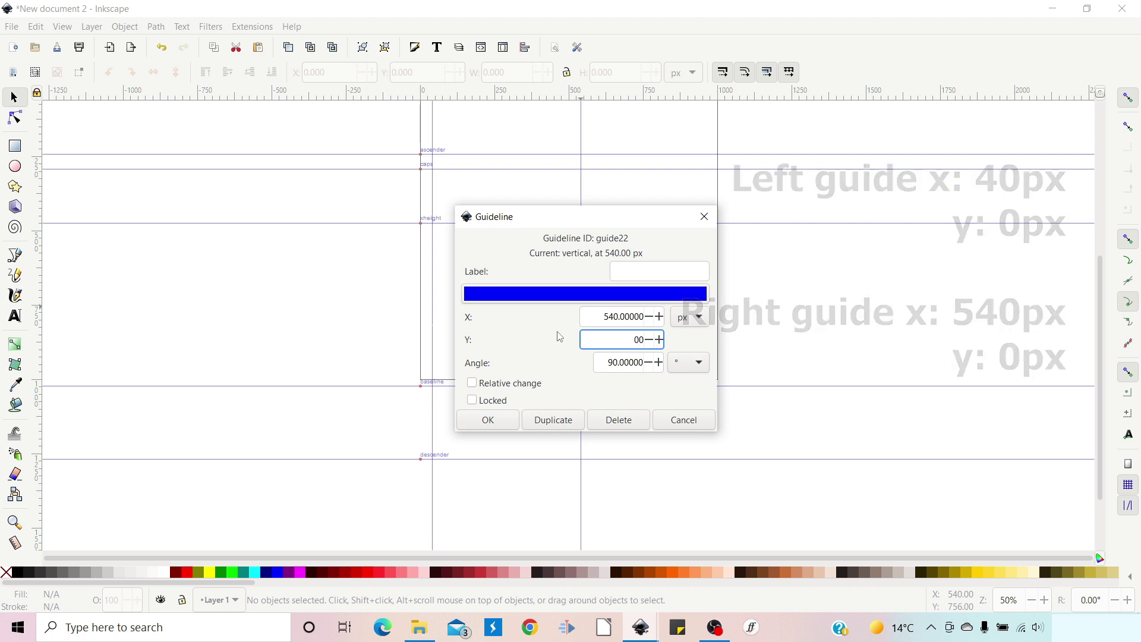
pyautogui.press('Return')
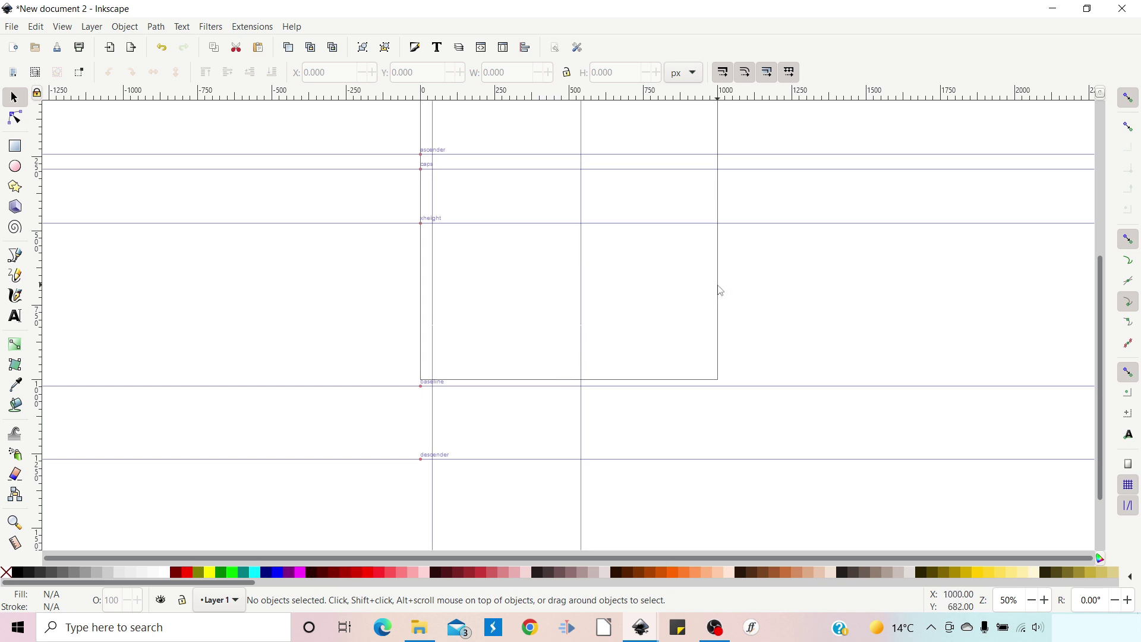
# - Turn off Show page border in Document Properties and close the dialog
pyautogui.click(557, 50)
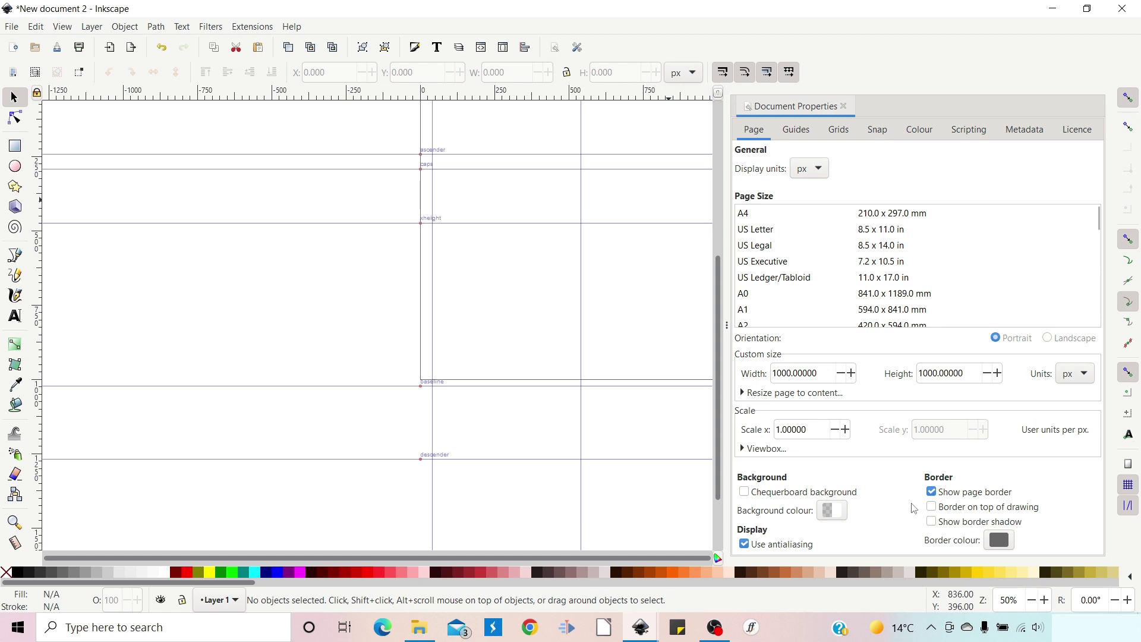
pyautogui.click(931, 494)
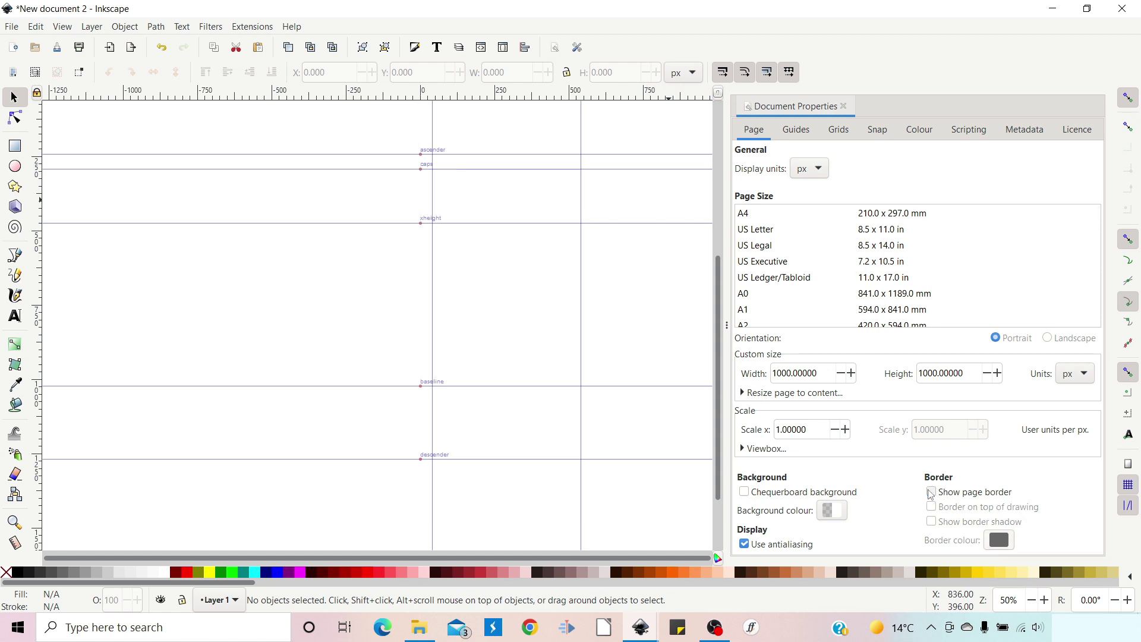
pyautogui.click(843, 107)
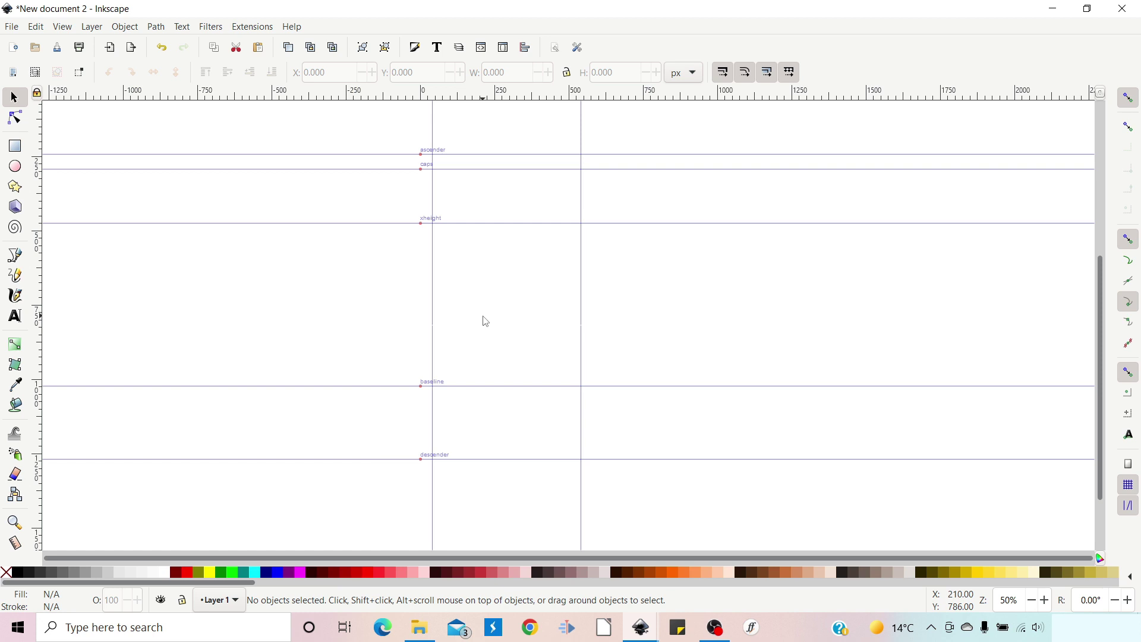
# - Save the document as a template named 'FontForge Typography'
pyautogui.click(10, 27)
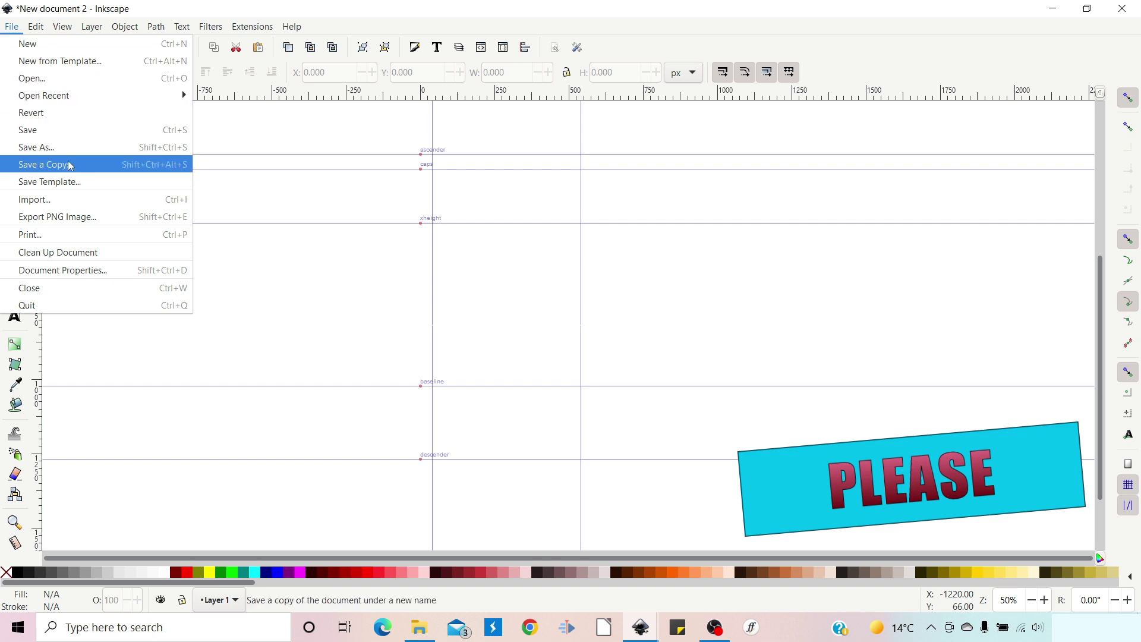
pyautogui.click(65, 182)
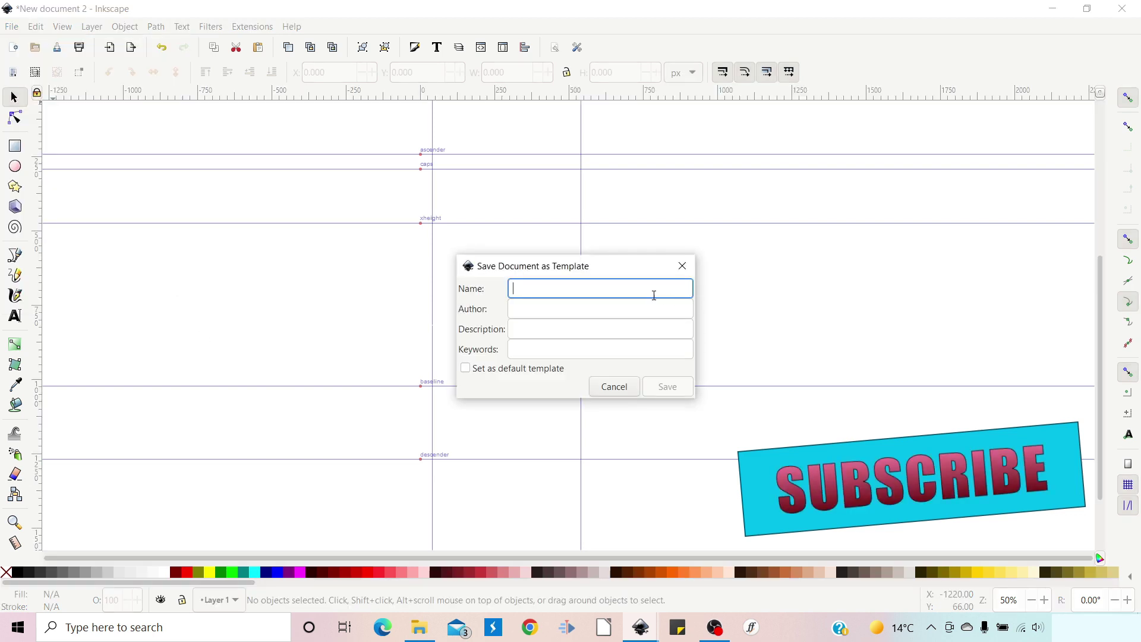
pyautogui.write('FontF')
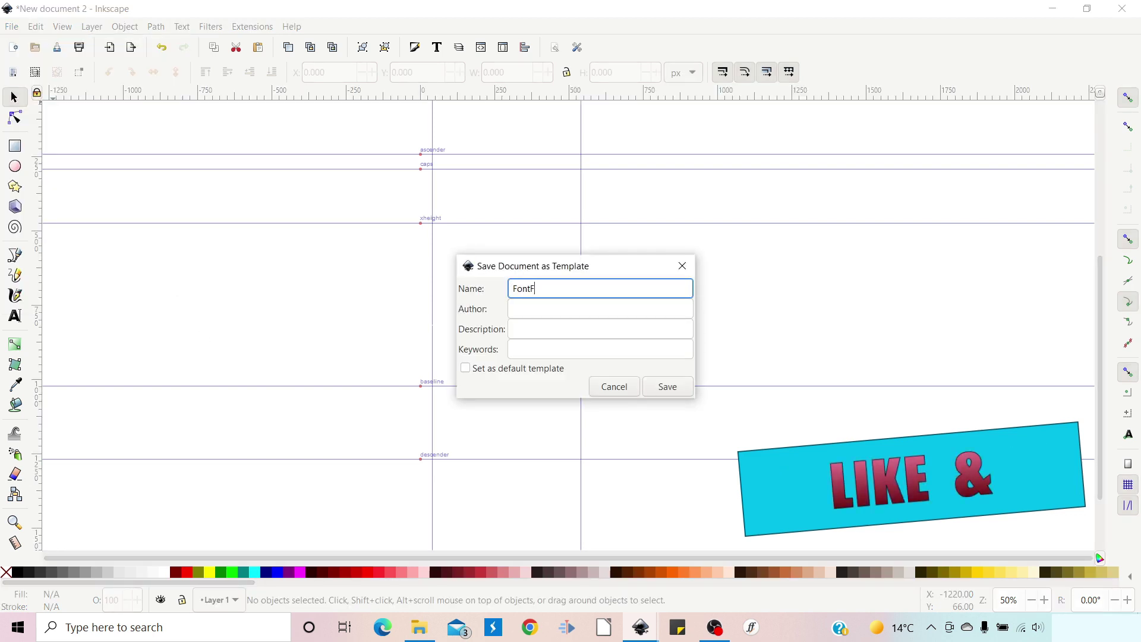
pyautogui.write('orge Typography')
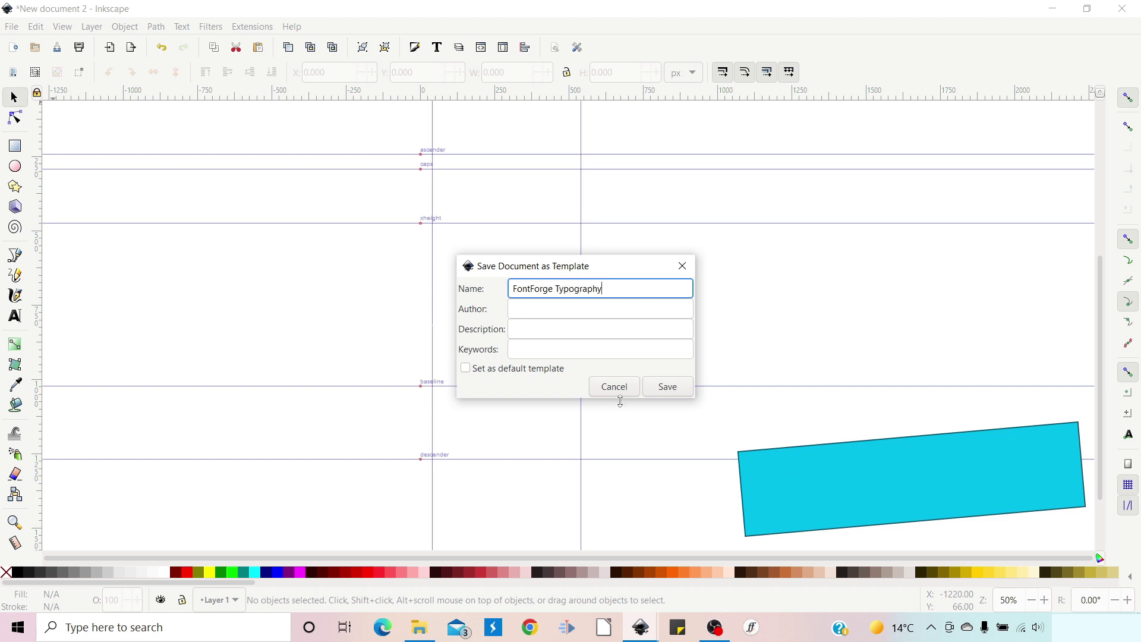
pyautogui.click(668, 387)
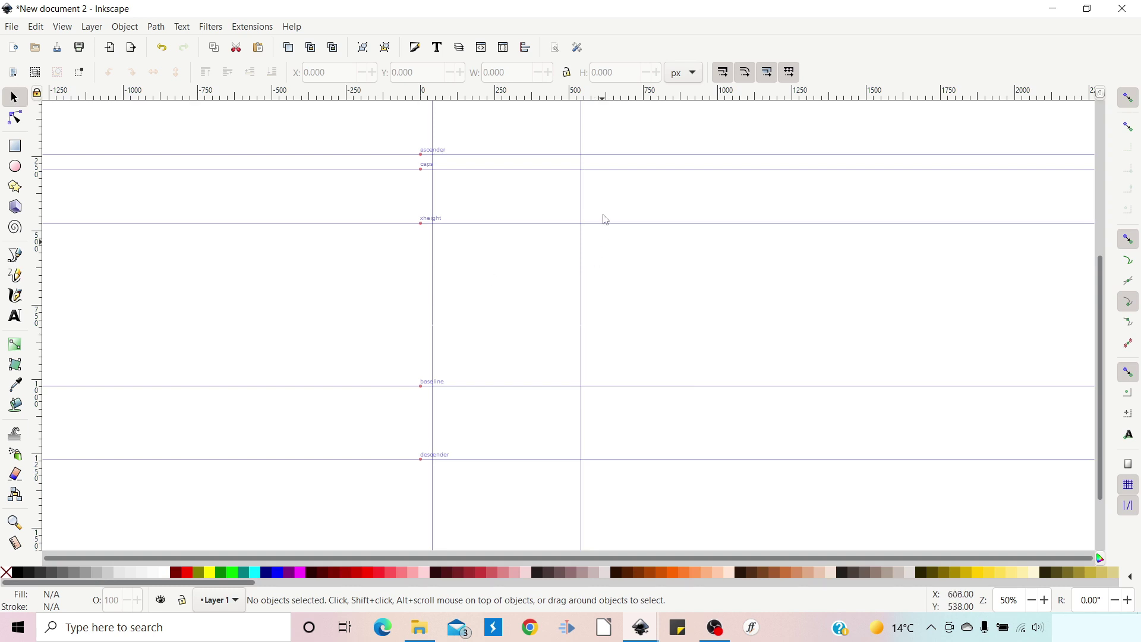
pyautogui.click(9, 28)
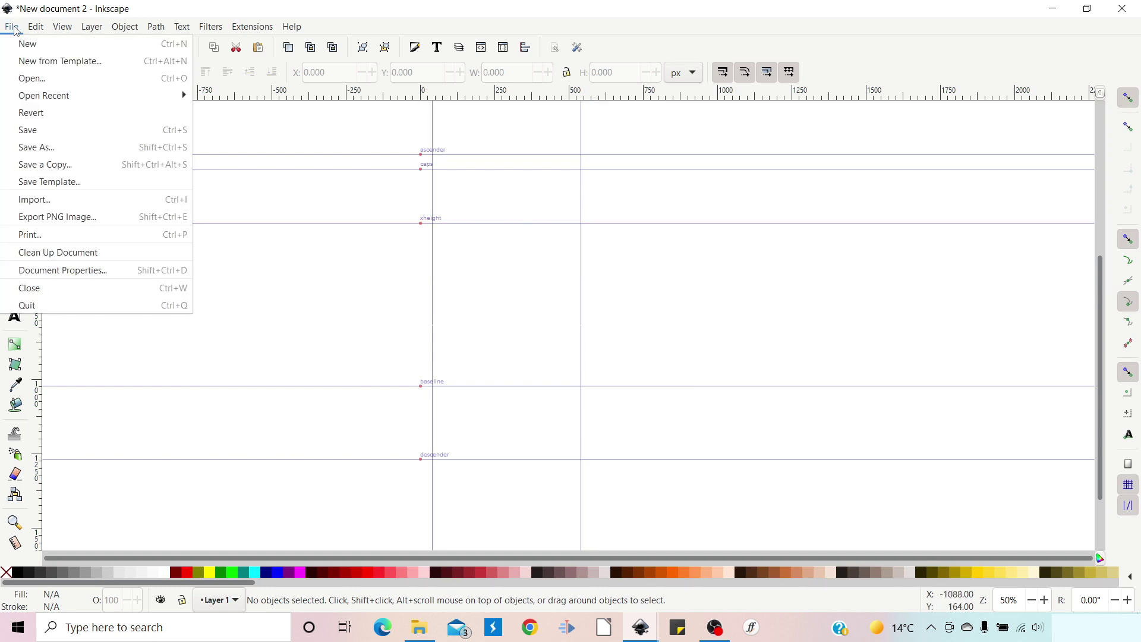
pyautogui.click(41, 63)
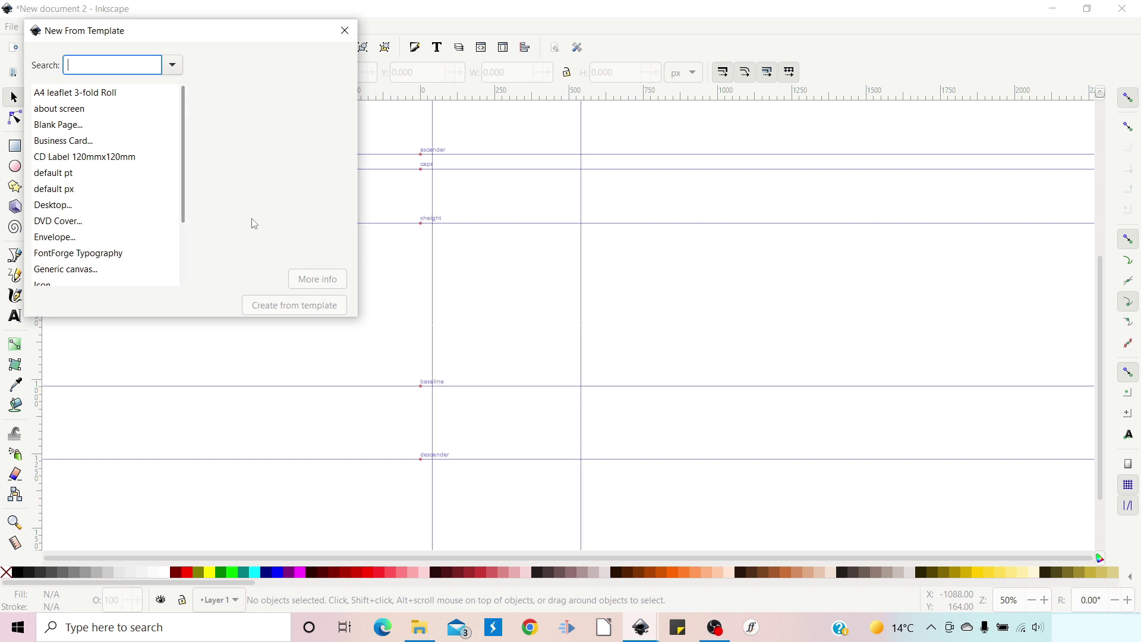
pyautogui.click(345, 31)
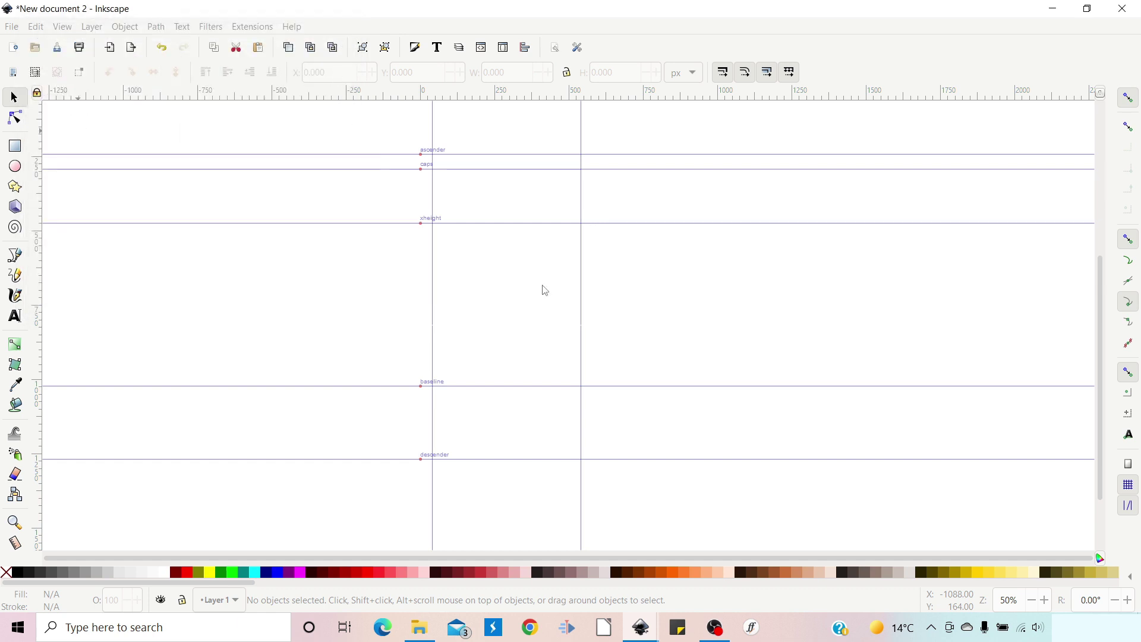